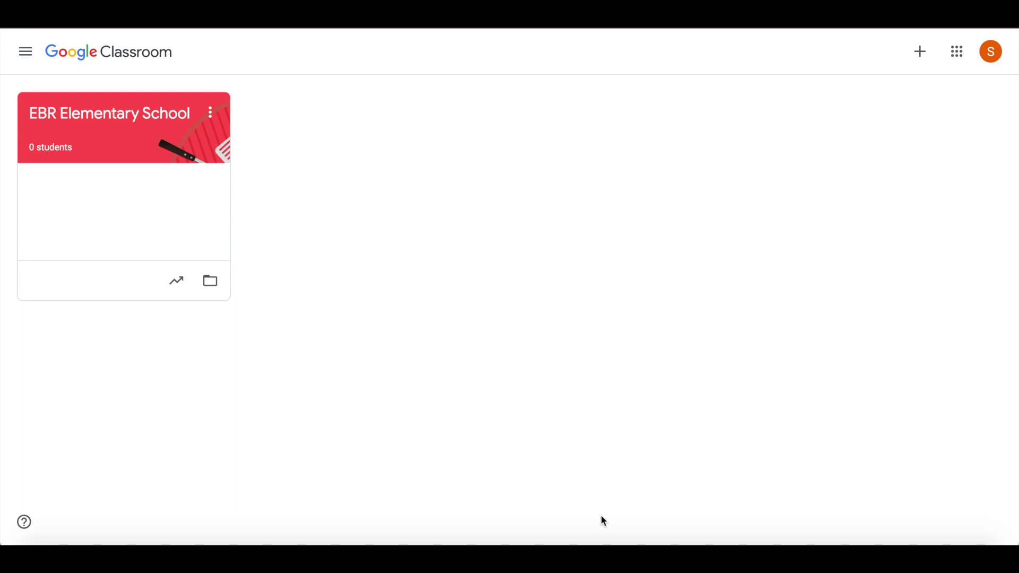
Step: Open the EBR Elementary School class and go to its Classwork page
left_click(140, 113)
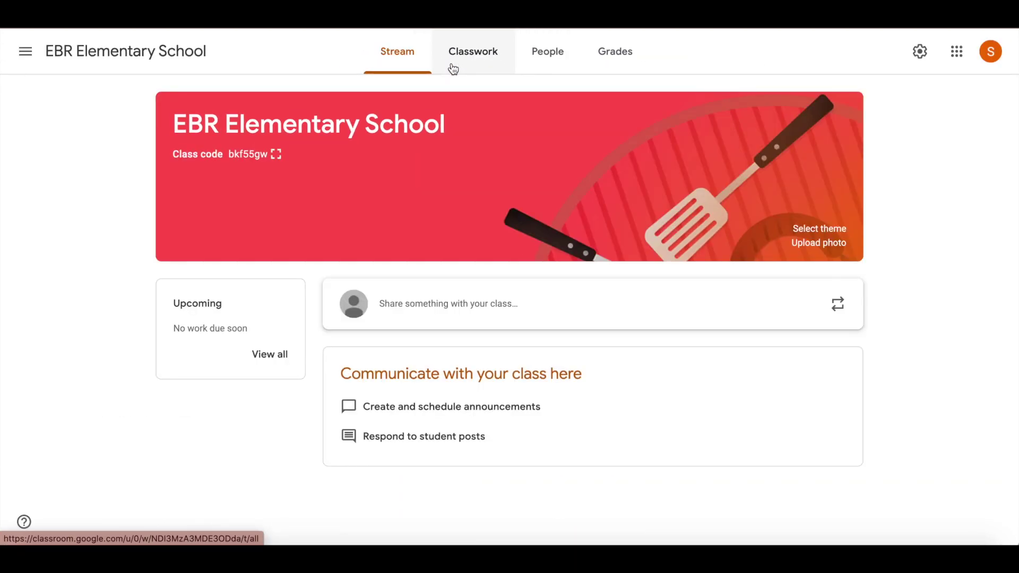
left_click(453, 69)
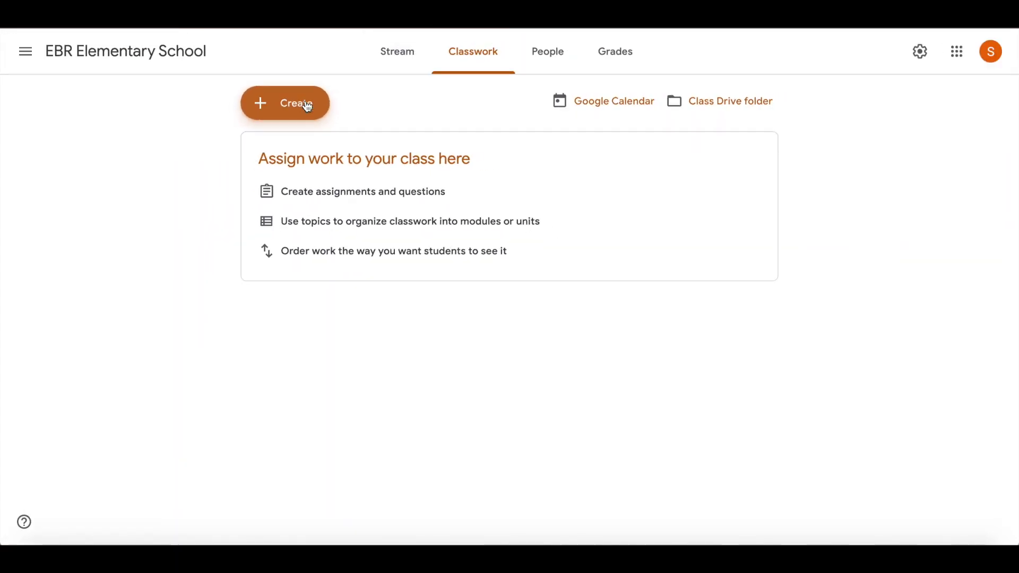
Step: Start a new Kami assignment from the Classwork Create menu
left_click(306, 106)
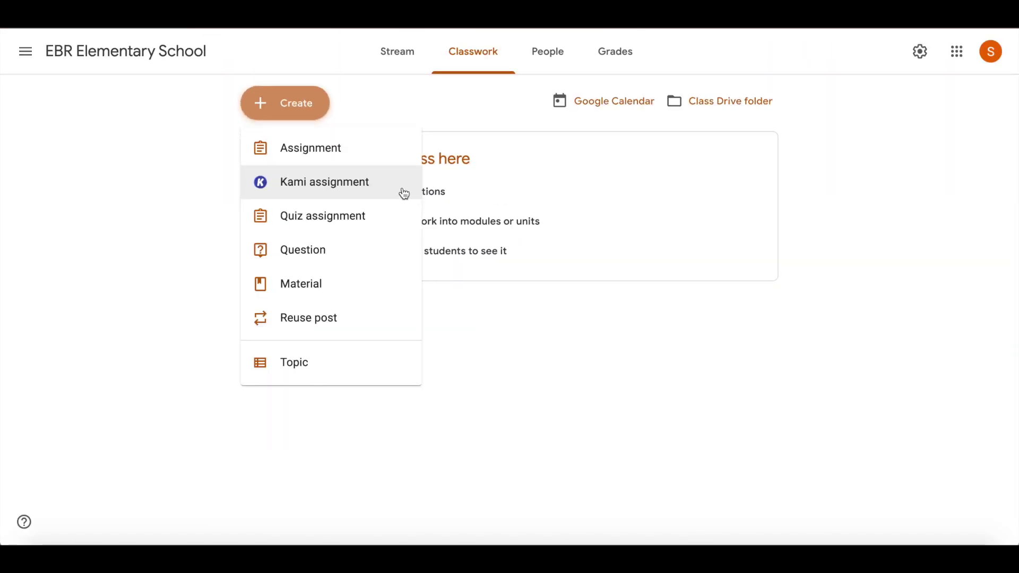
left_click(402, 188)
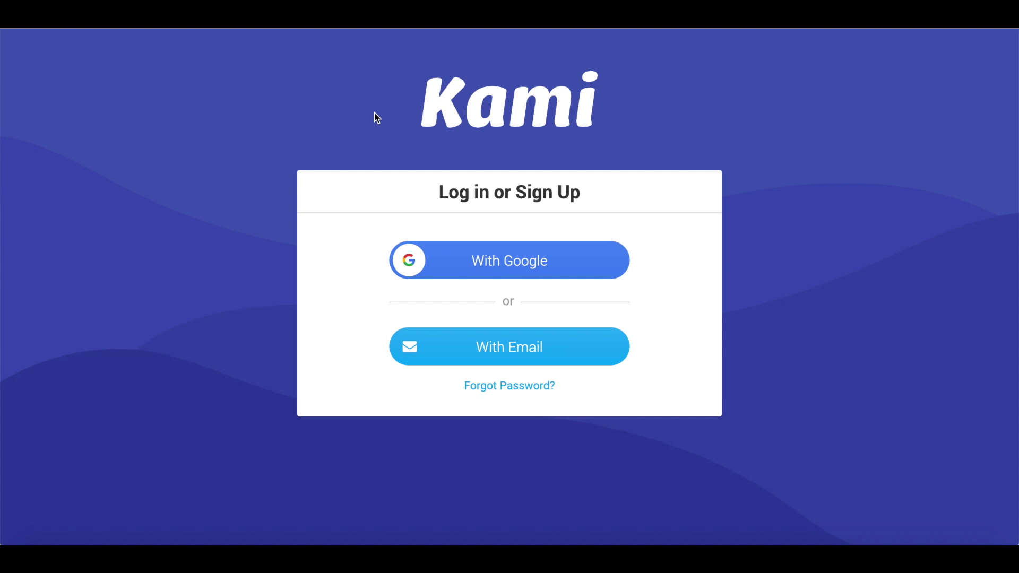
Step: Sign in to Kami with the existing Google account and allow Kami access
left_click(539, 264)
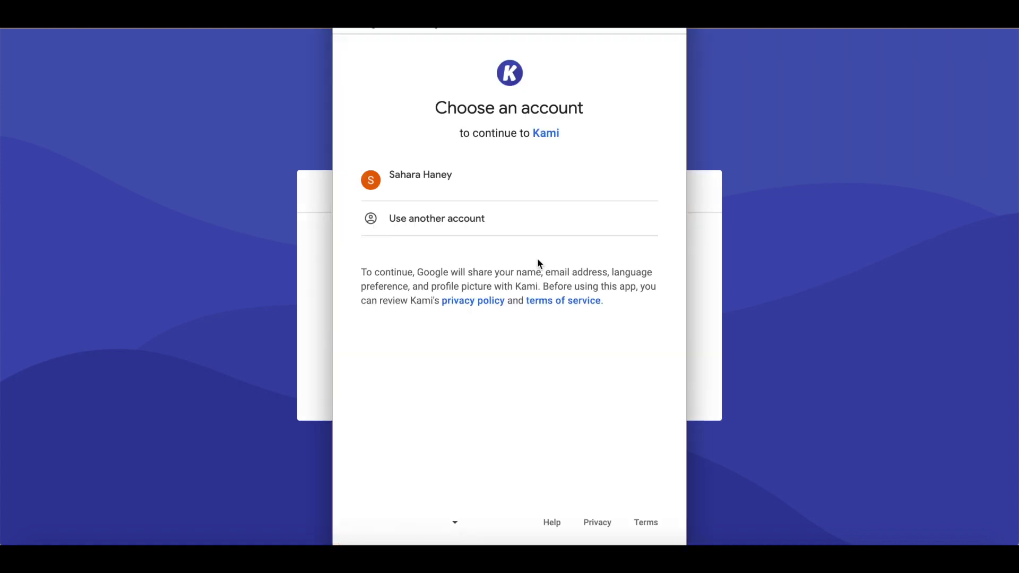
left_click(515, 186)
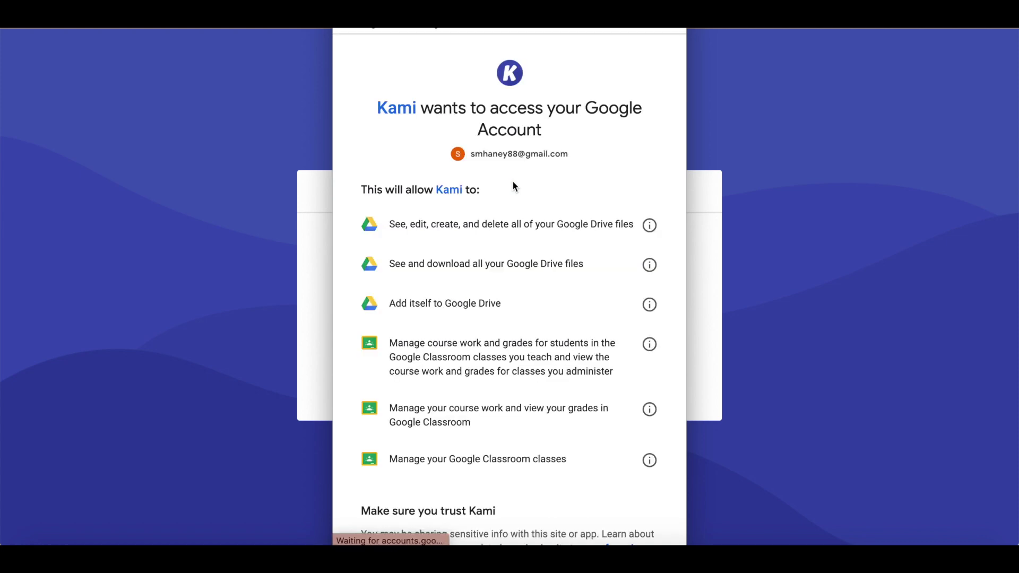
scroll(513, 186, "down", 2)
scroll(513, 186, "down", 2)
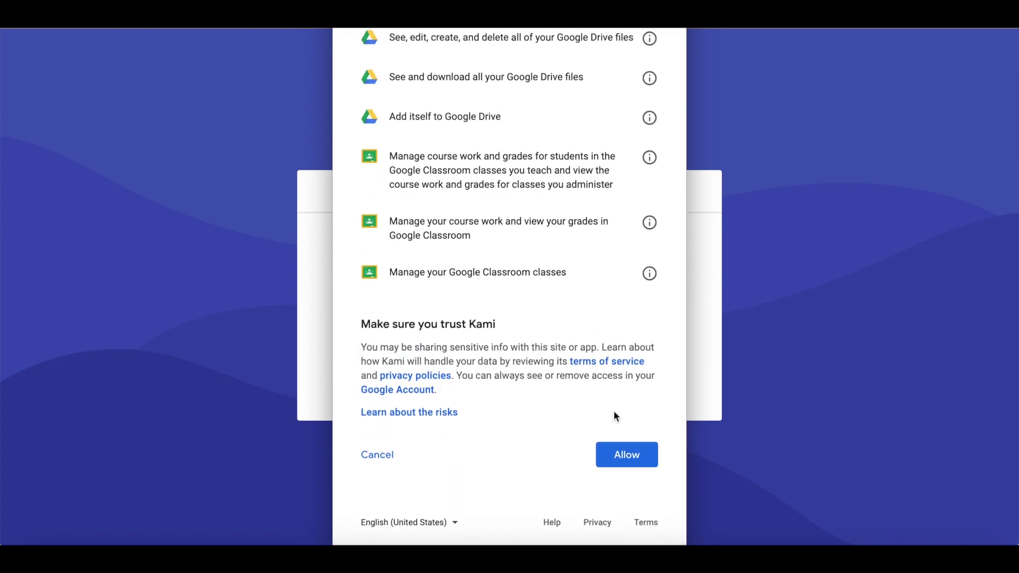
left_click(625, 455)
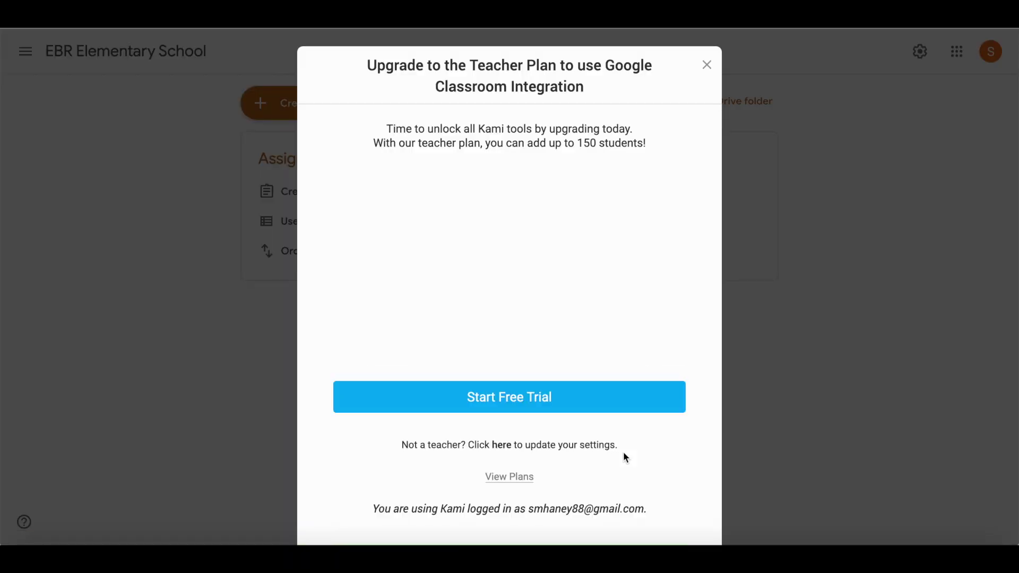
Step: Dismiss the Teacher Plan offer and title the assignment 'Consent to Participate and Record Lessons'
left_click(706, 66)
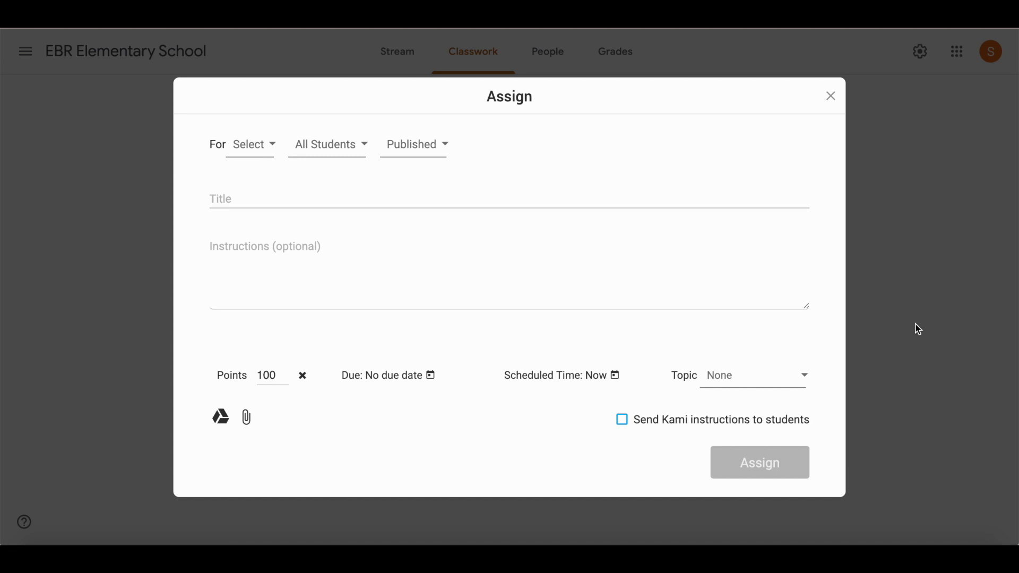
left_click(742, 200)
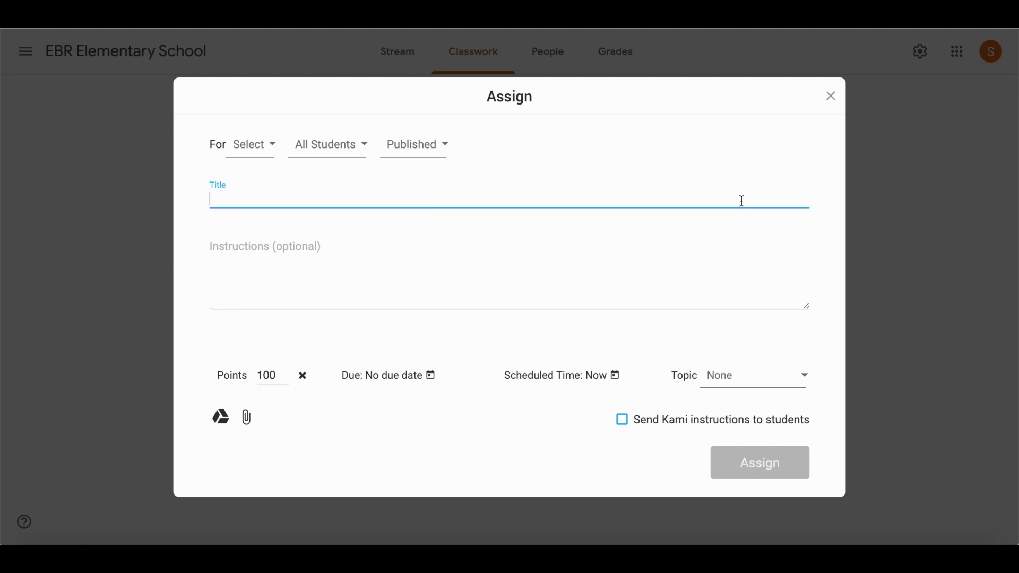
type("Consent to Participate and Record Lessons")
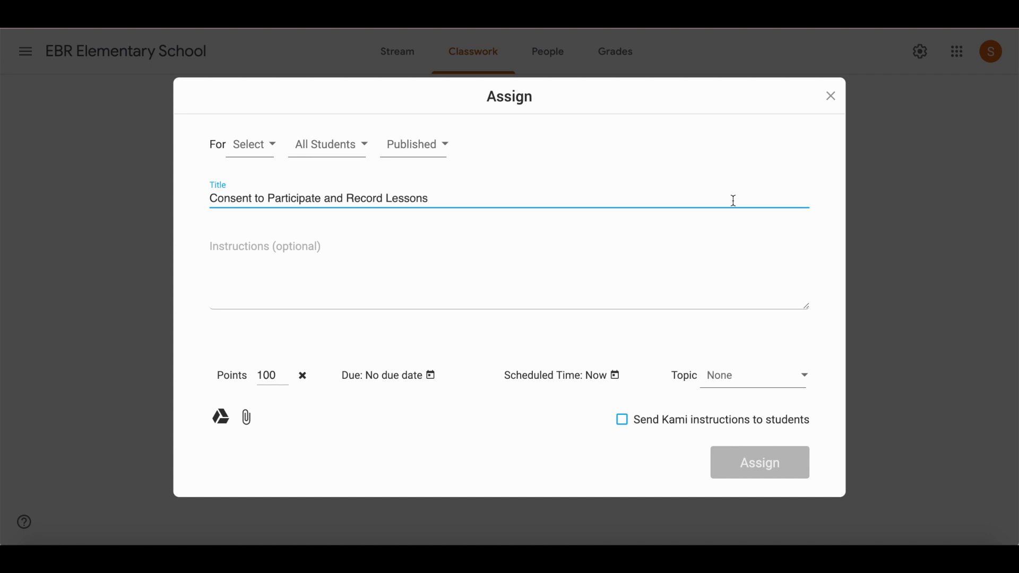
left_click(649, 266)
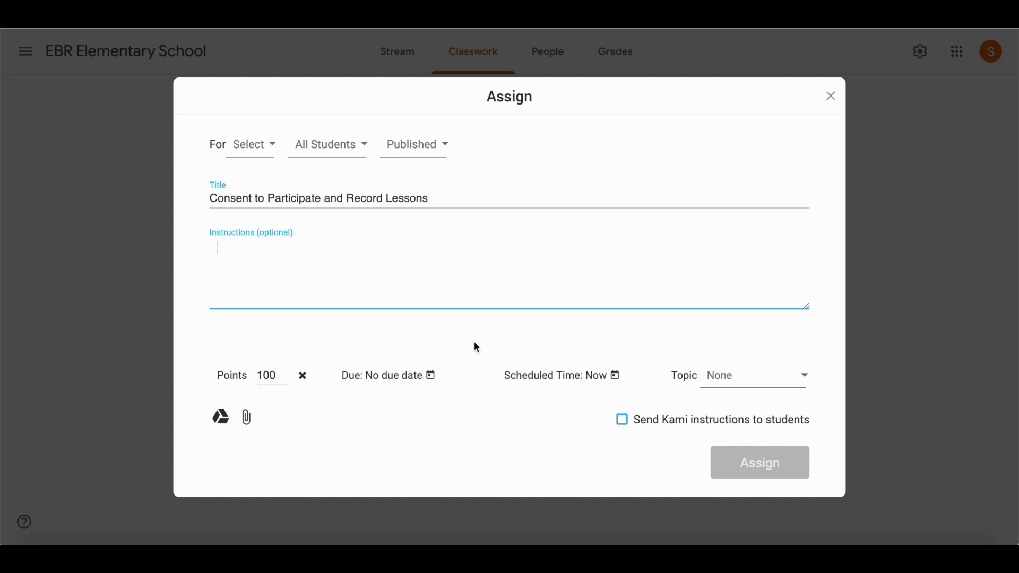
Step: Set the due date to 7 August, 2:05 AM, and leave Topic at None
left_click(428, 379)
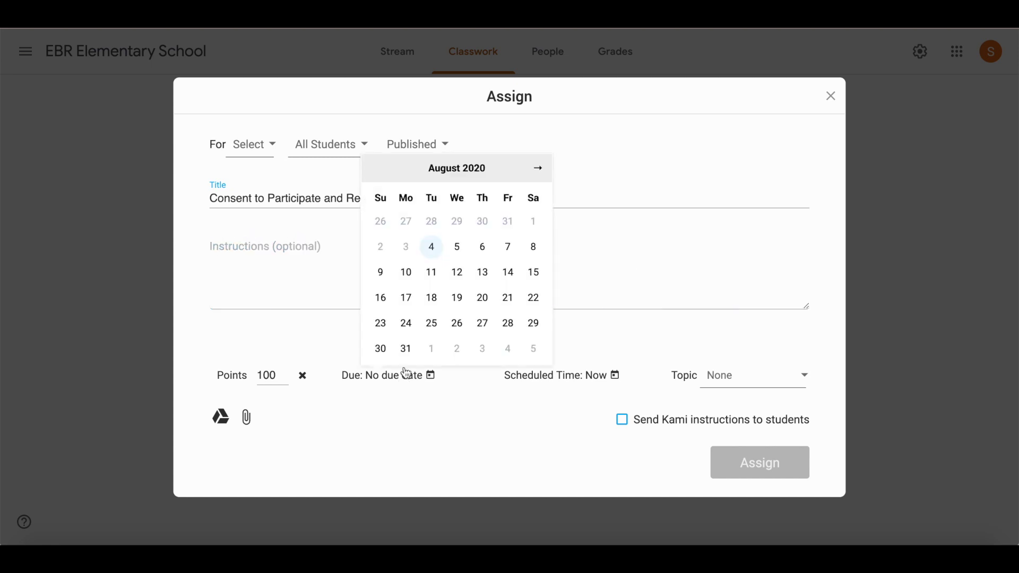
left_click(507, 247)
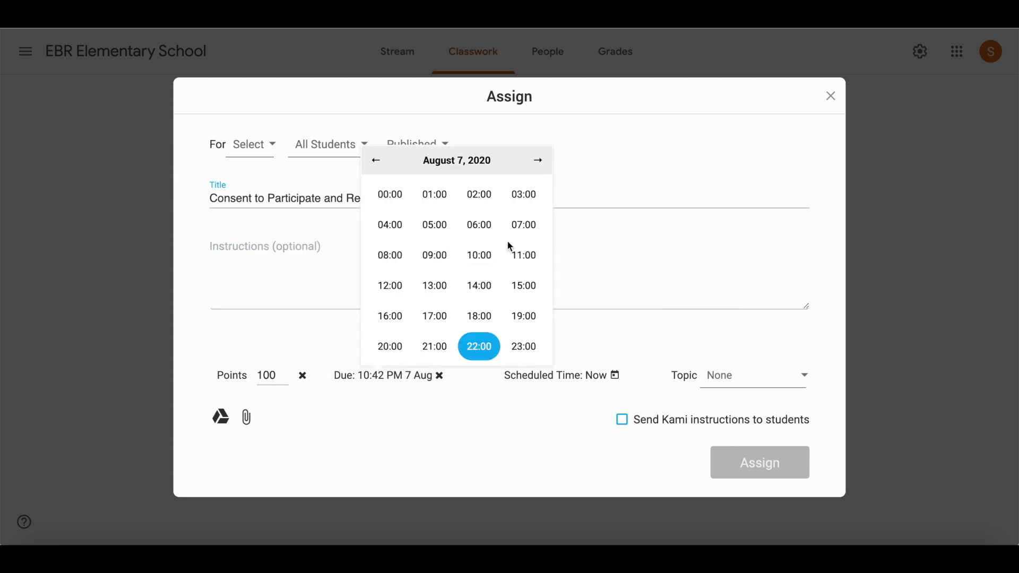
left_click(480, 195)
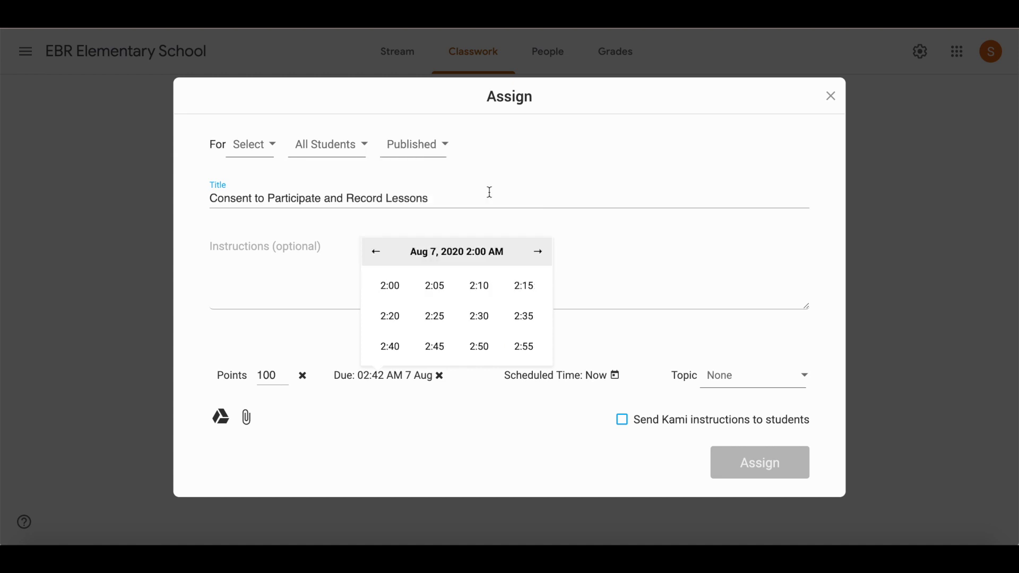
left_click(436, 285)
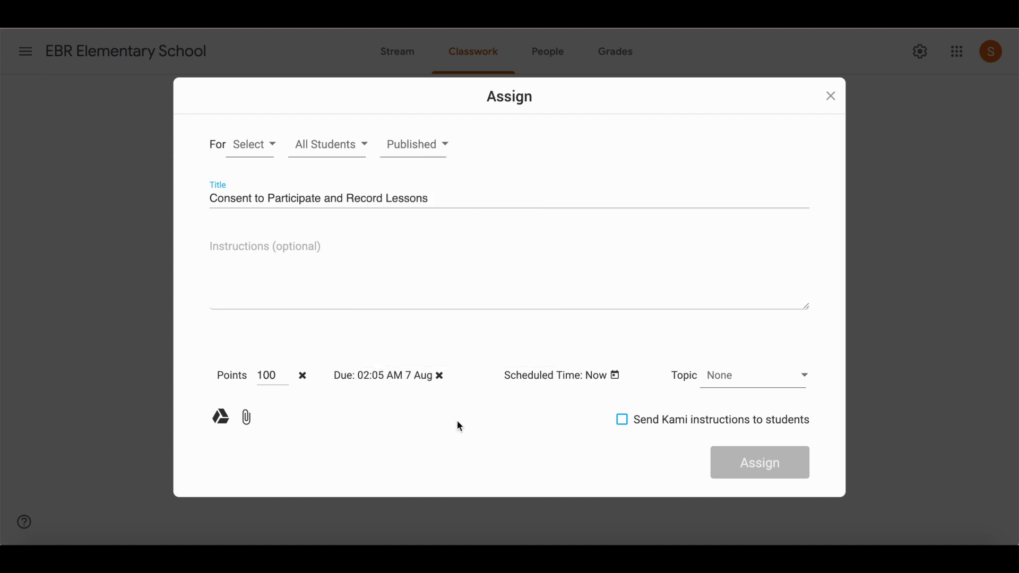
left_click(745, 377)
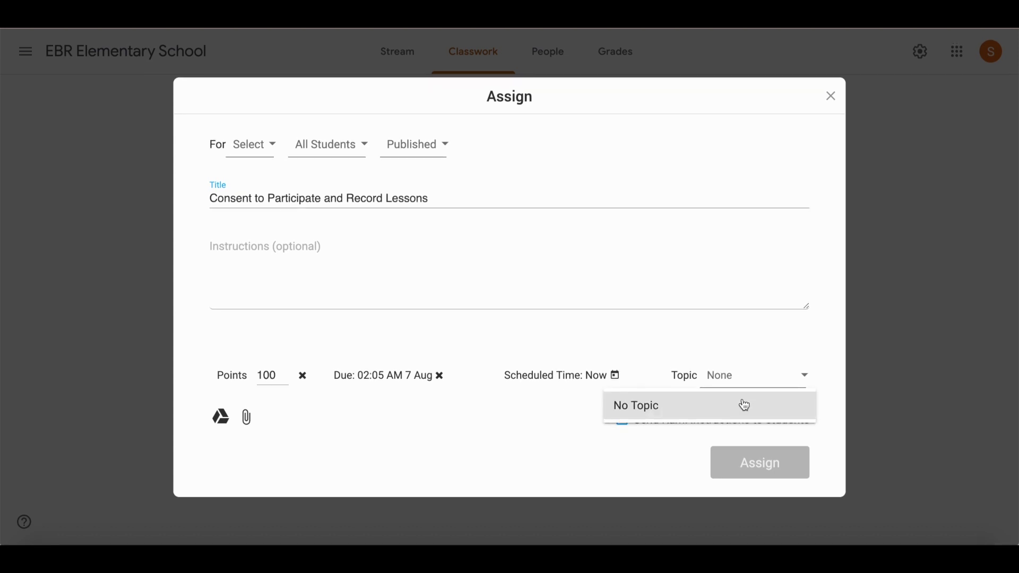
left_click(576, 416)
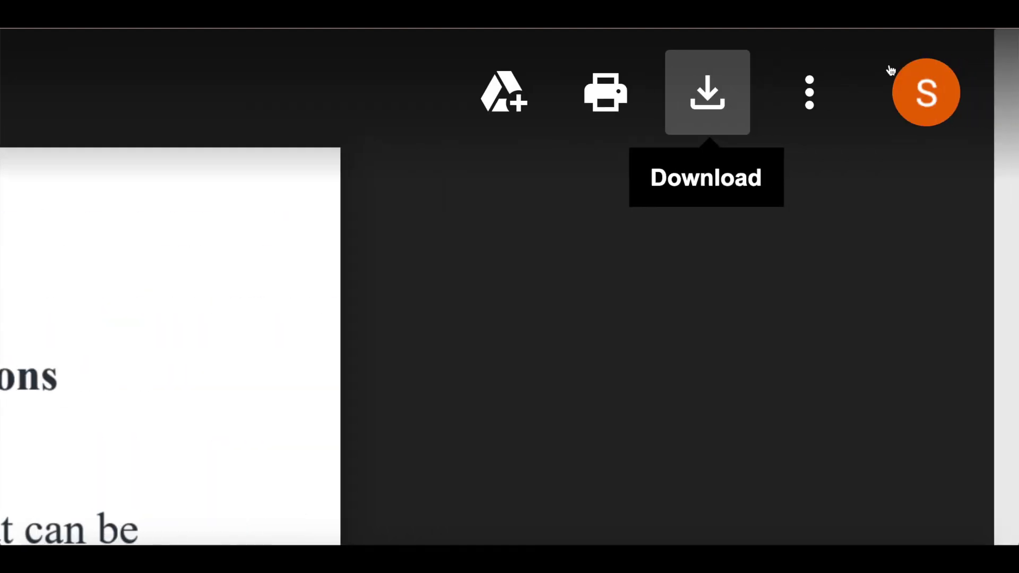
Step: Download the consent PDF from the Drive preview, then close the preview
left_click(714, 116)
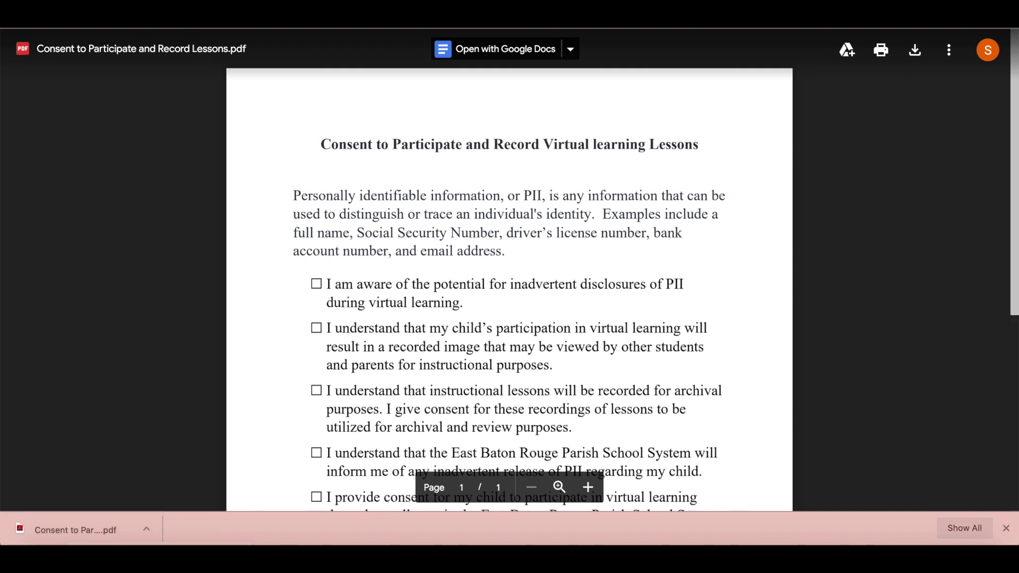
key("Escape")
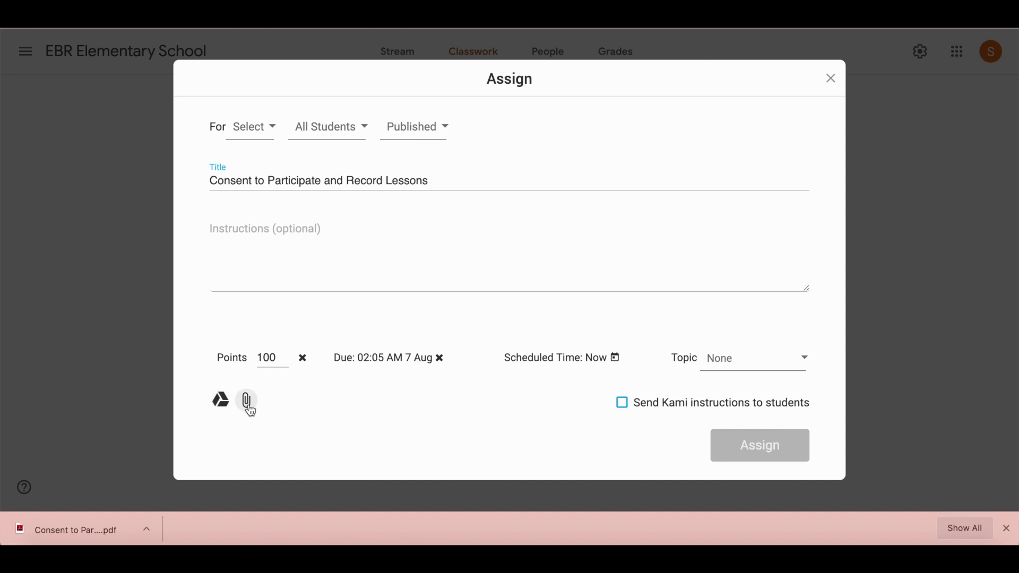
Step: Attach the 'Consent to Participate and Record Lessons' PDF found by searching 'consent' in Downloads
left_click(249, 405)
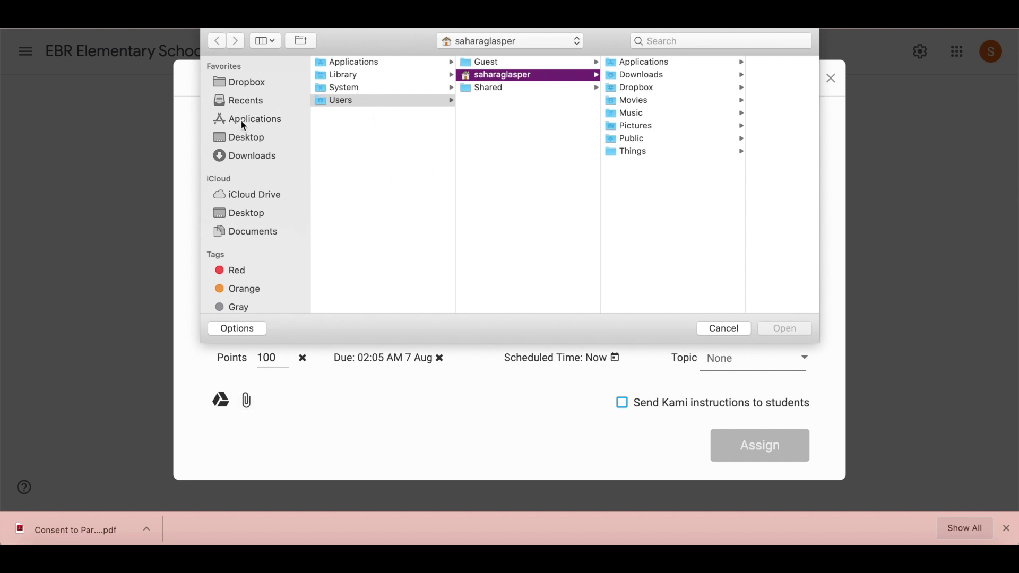
left_click(243, 155)
left_click(665, 41)
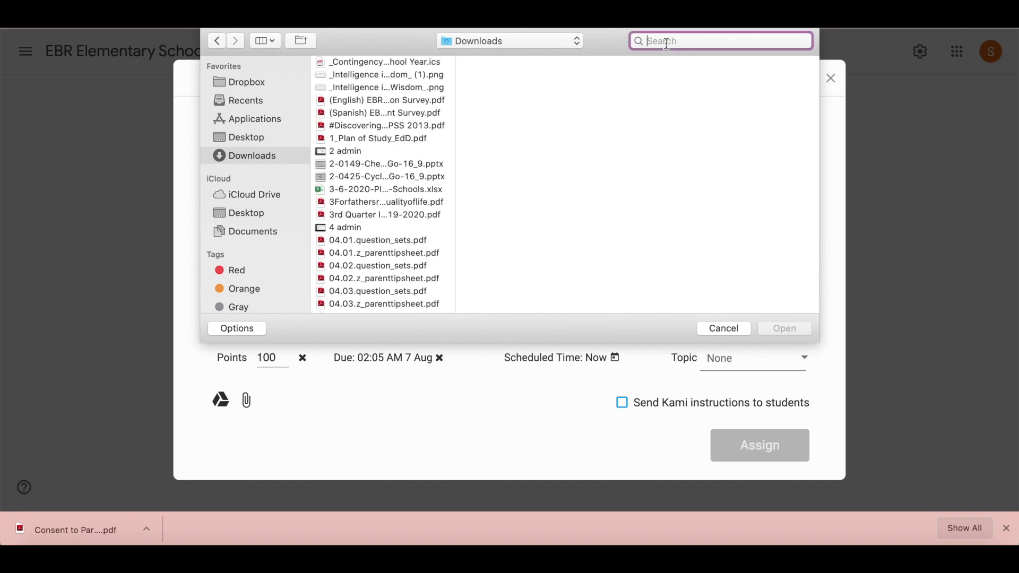
type("cons")
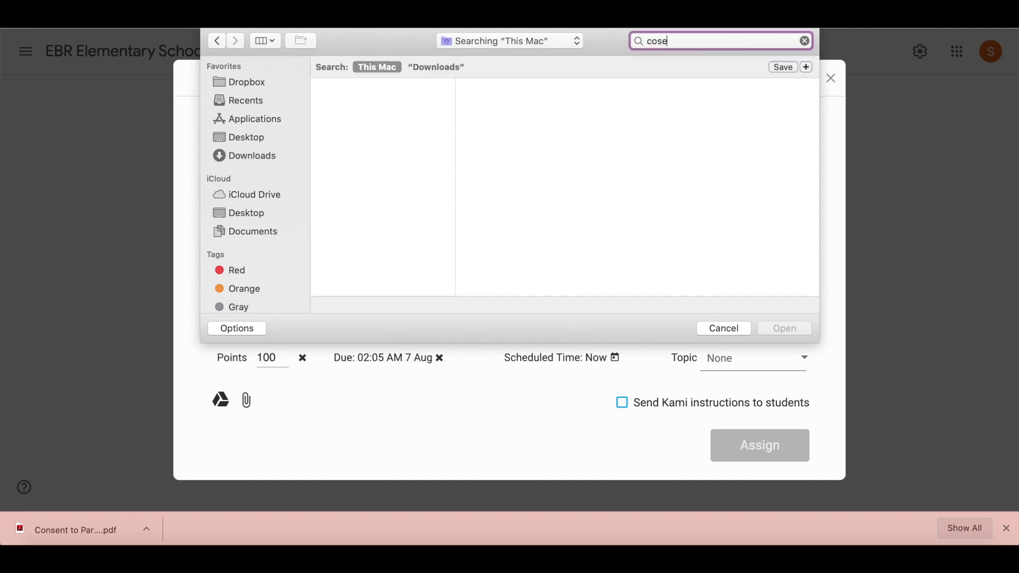
type("ent")
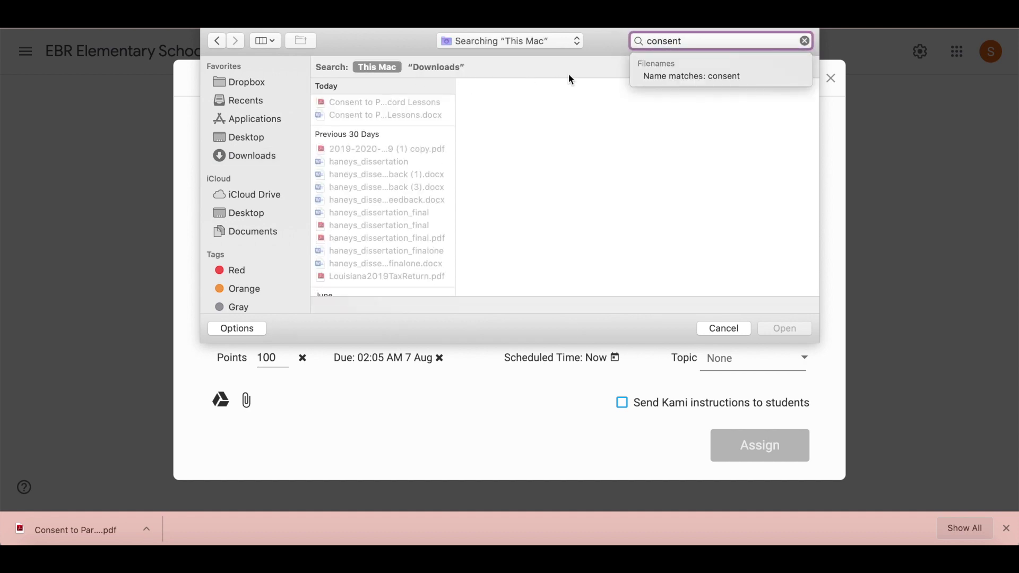
left_click(383, 101)
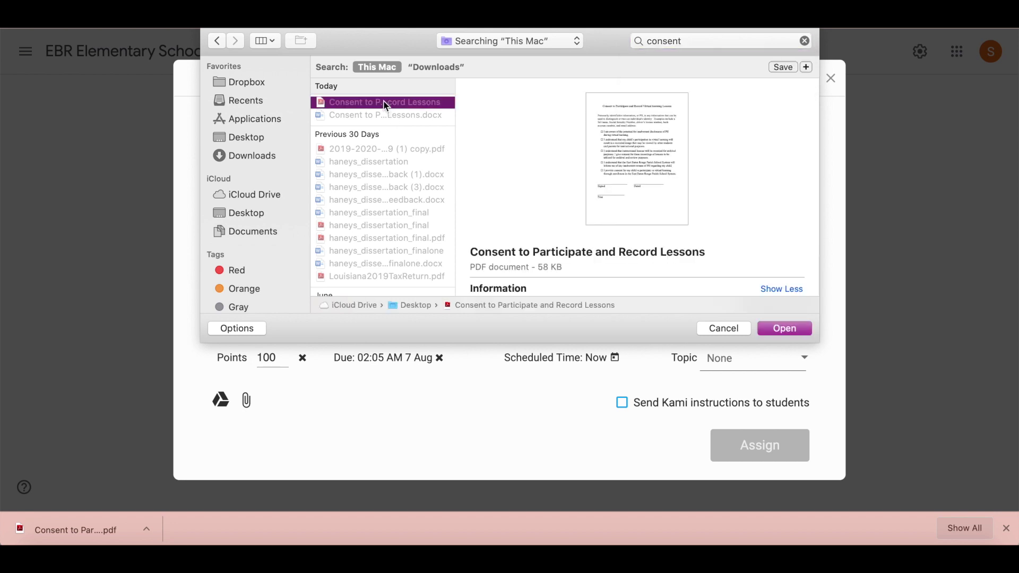
key("Return")
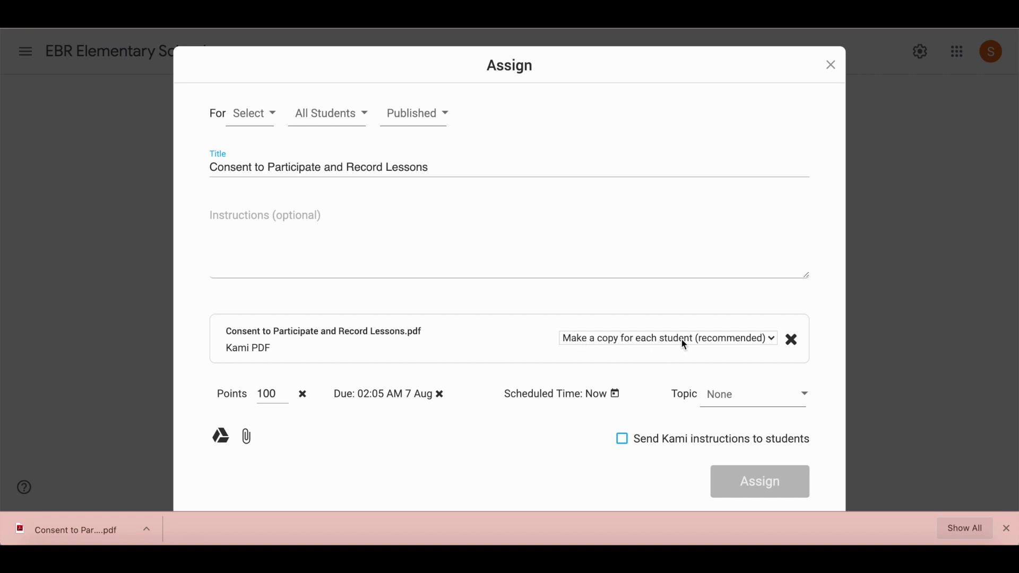
left_click(771, 342)
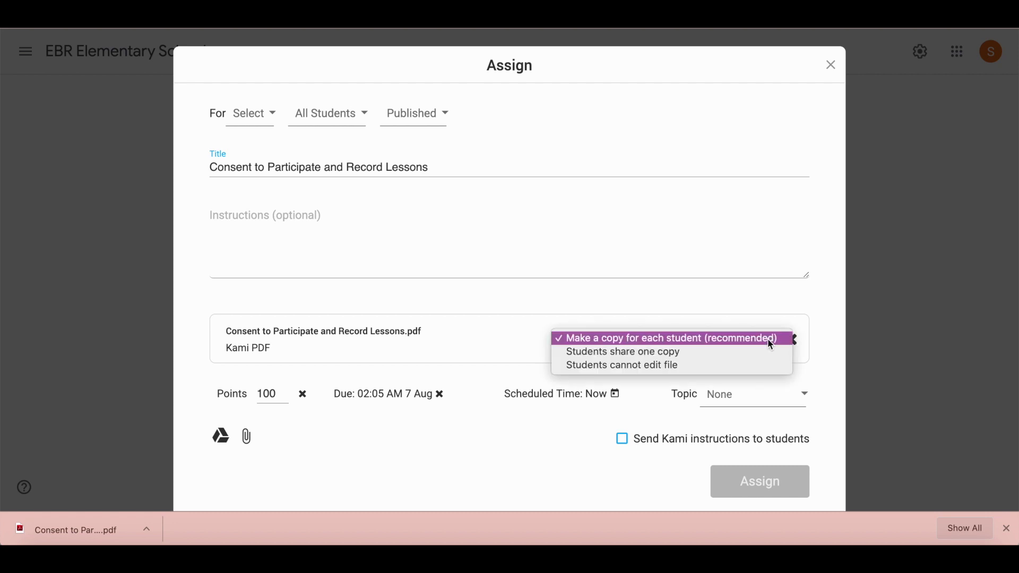
left_click(688, 339)
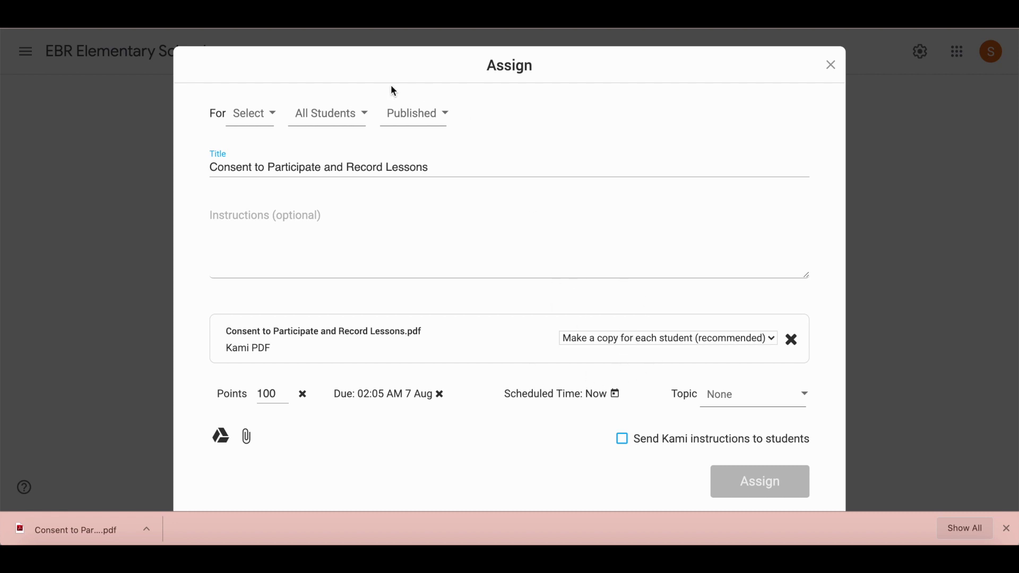
left_click(272, 120)
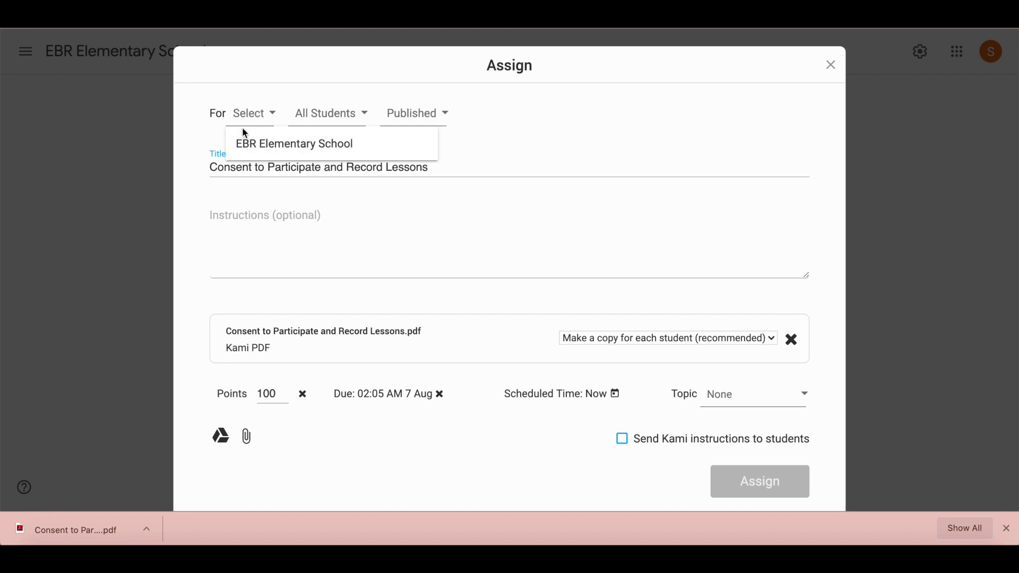
Step: Choose EBR Elementary School as the recipient class and assign the PDF
left_click(263, 150)
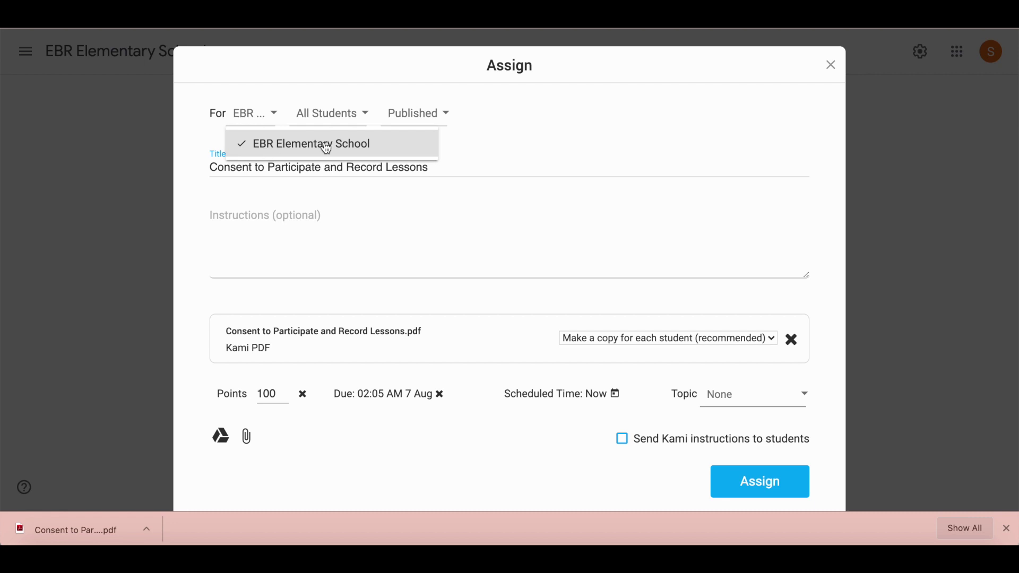
left_click(532, 156)
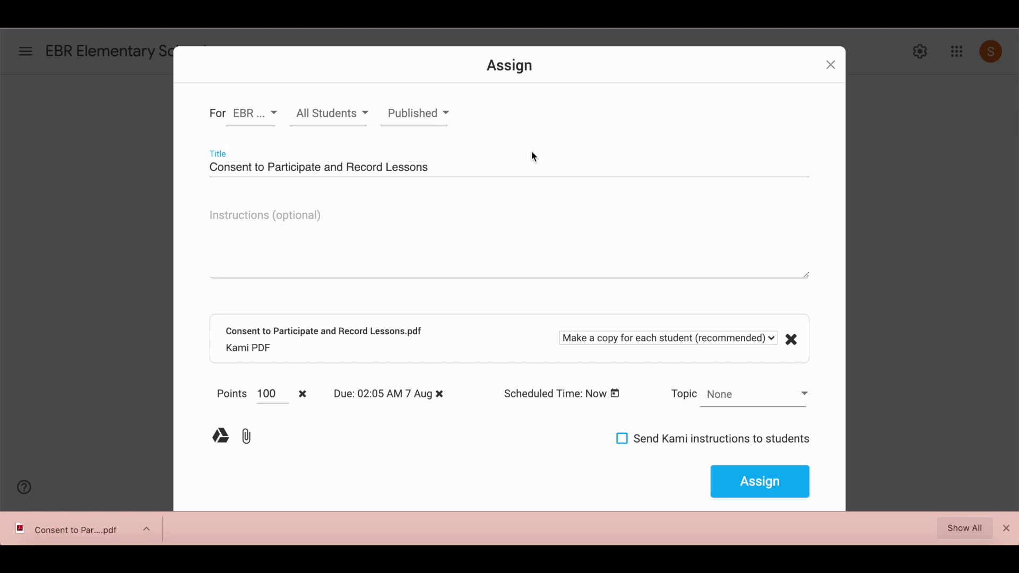
left_click(759, 484)
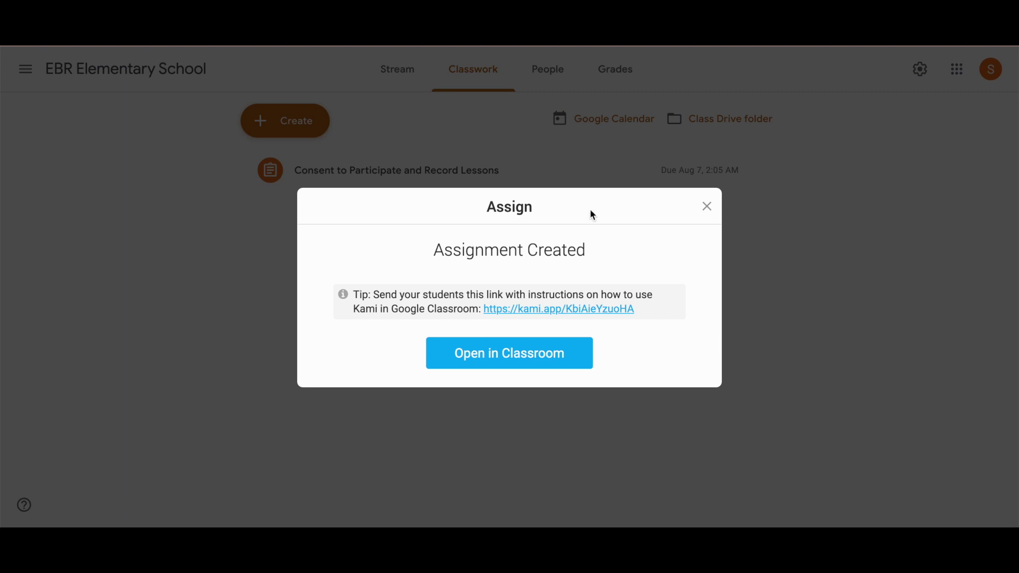
Step: View the new assignment in Classroom and close its three-dot menu without changes
left_click(534, 361)
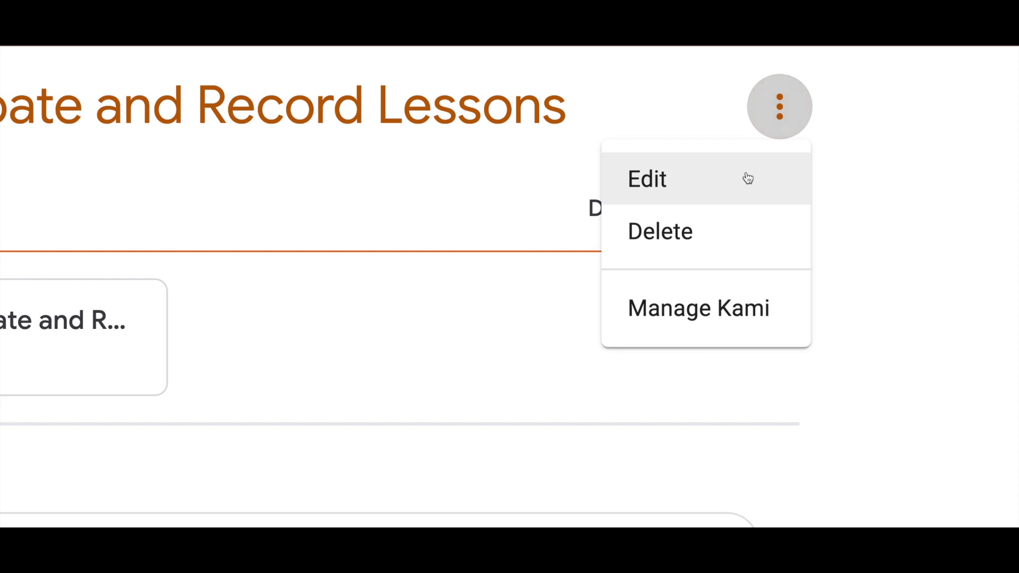
left_click(872, 144)
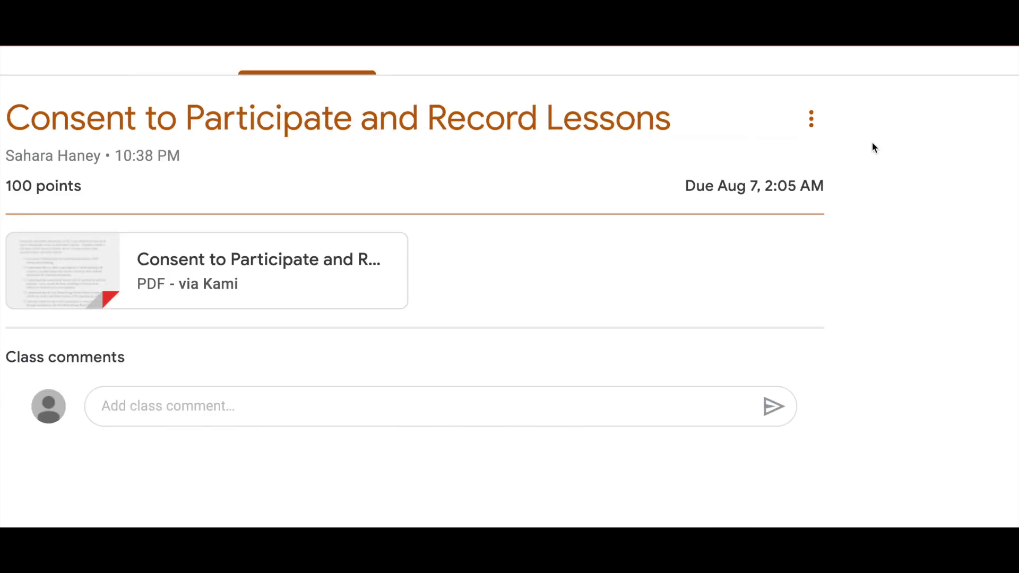